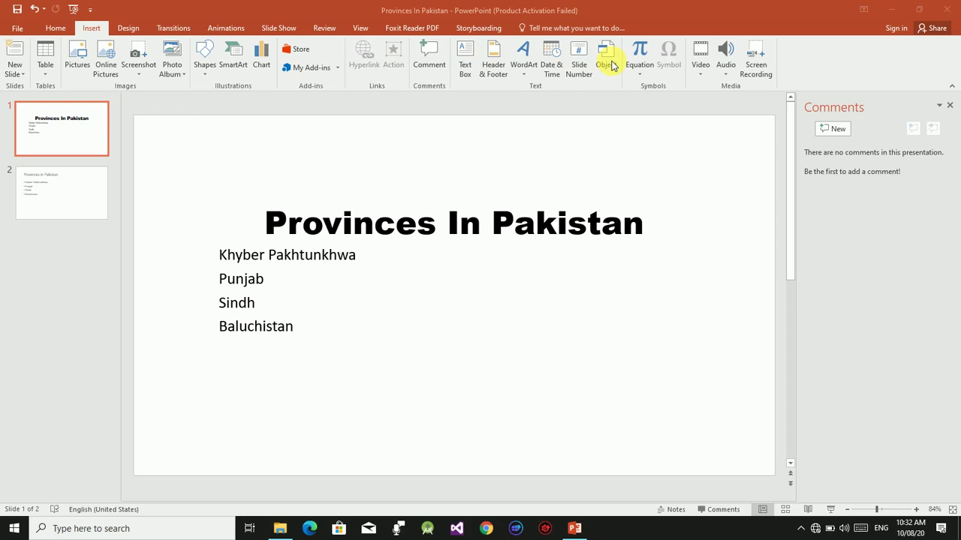
Draw a large text box on slide 1, in the area beside and below the province list.
{"action": "left_click", "coordinate": [470, 69]}
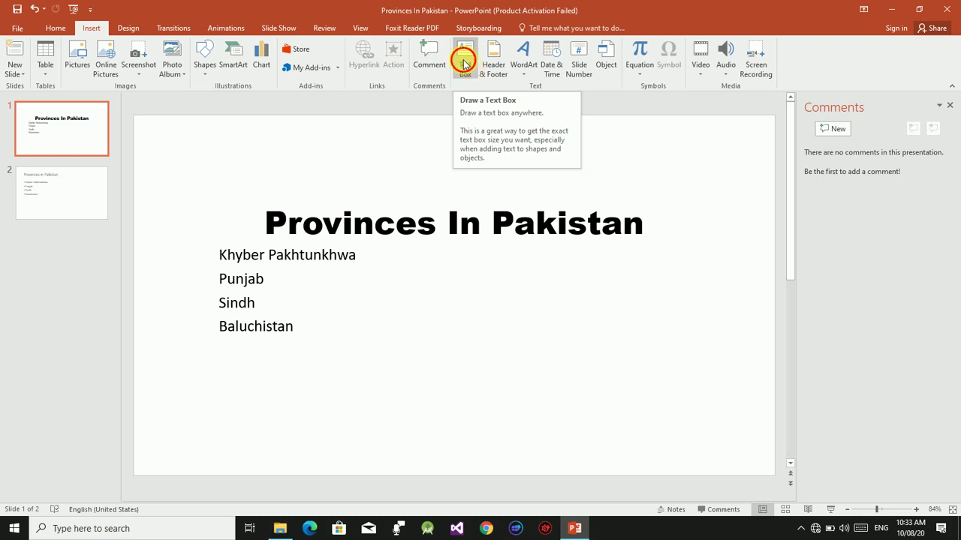
{"action": "left_click", "coordinate": [469, 70]}
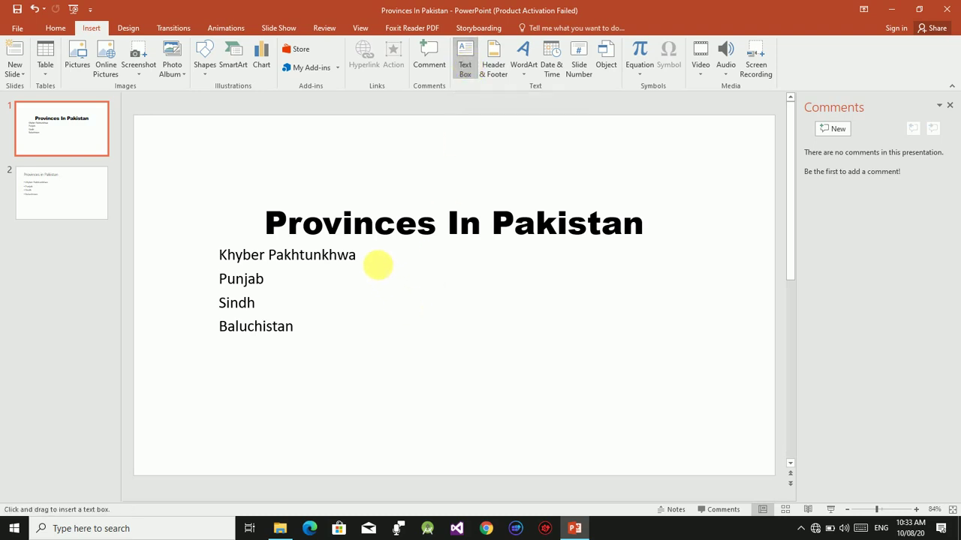
{"action": "left_click_drag", "start_coordinate": [375, 264], "coordinate": [688, 439]}
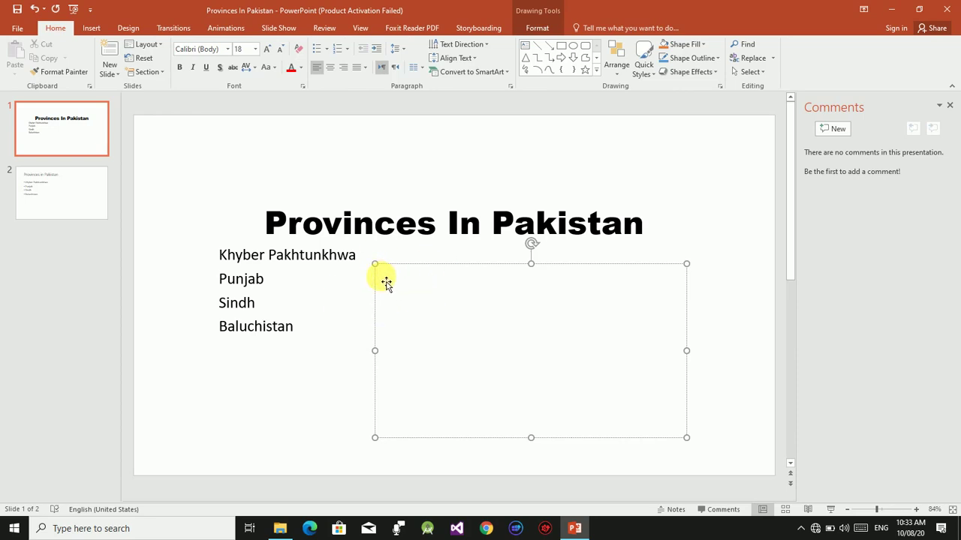
Fill the new text box with several lines of random placeholder text, leaving blank lines before the last one.
{"action": "type", "text": "asn"}
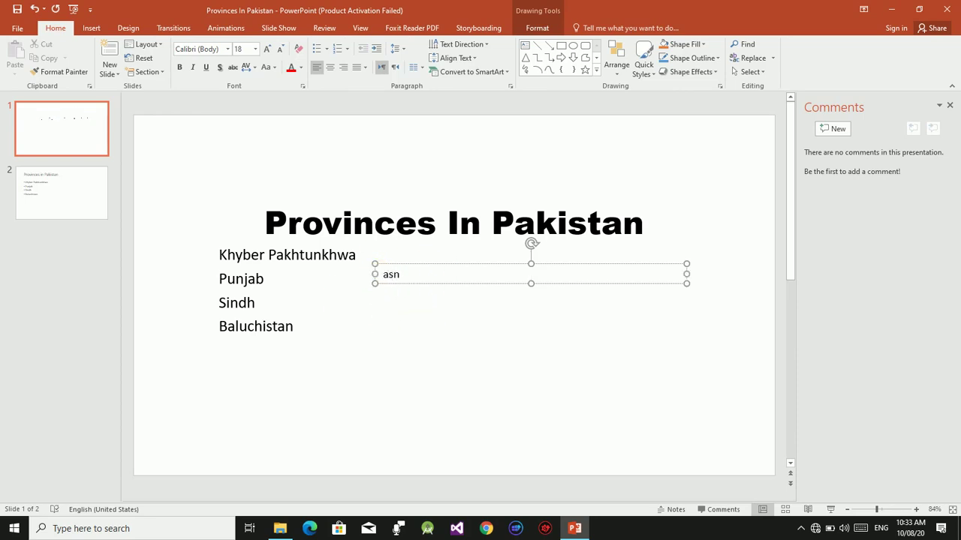
{"action": "type", "text": "  kajdkashd  aldjadjkasd x"}
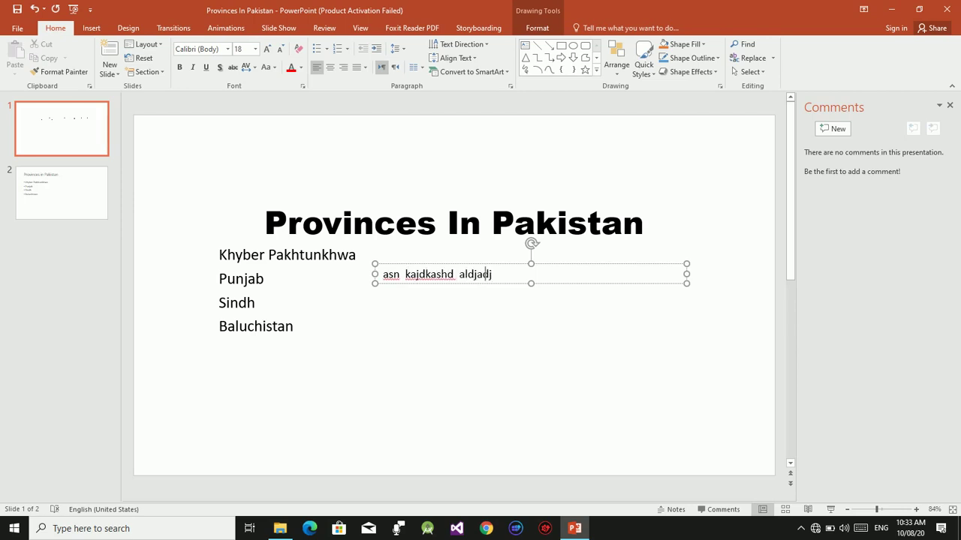
{"action": "key", "text": "Return"}
{"action": "type", "text": "sd x Sadkasjdsakd;las"}
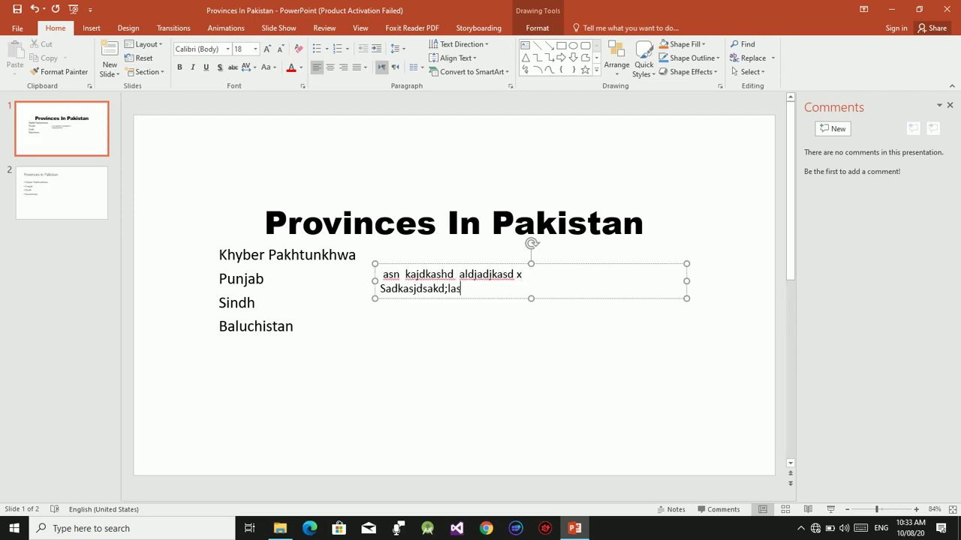
{"action": "key", "text": "Return"}
{"action": "type", "text": ";lasdjklasjfklsjd"}
{"action": "key", "text": "Return"}
{"action": "key", "text": "Return"}
{"action": "key", "text": "Return"}
{"action": "type", "text": ";asdkaslkdaslkd"}
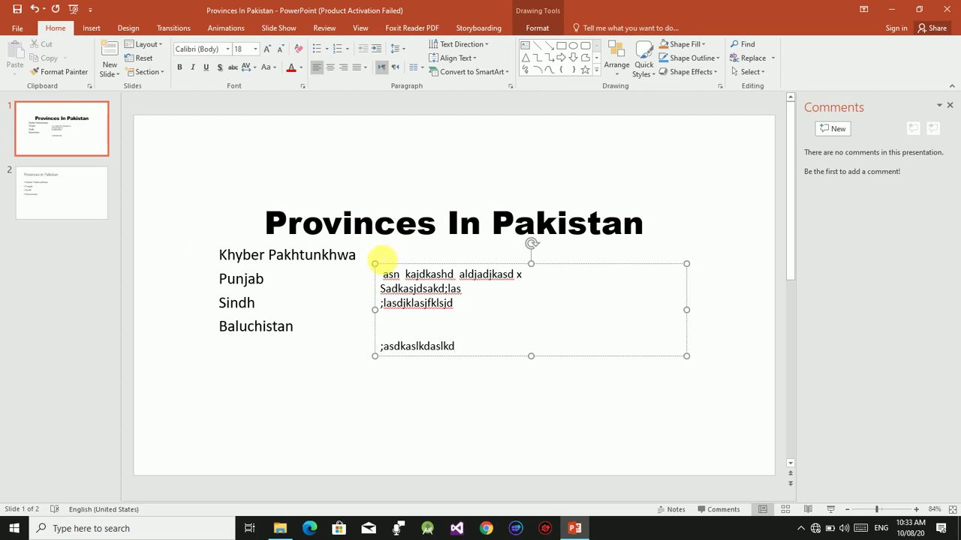
Delete all placeholder text from the text box and cut the empty box from the slide.
{"action": "left_click", "coordinate": [368, 256]}
{"action": "left_click", "coordinate": [440, 303]}
{"action": "key", "text": "Delete"}
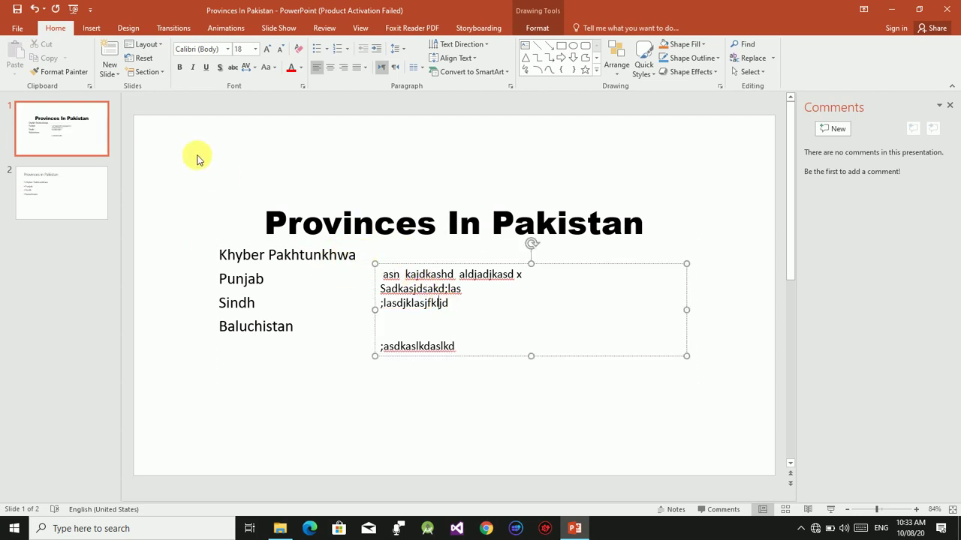
{"action": "left_click_drag", "start_coordinate": [361, 255], "coordinate": [395, 276]}
{"action": "left_click", "coordinate": [485, 364]}
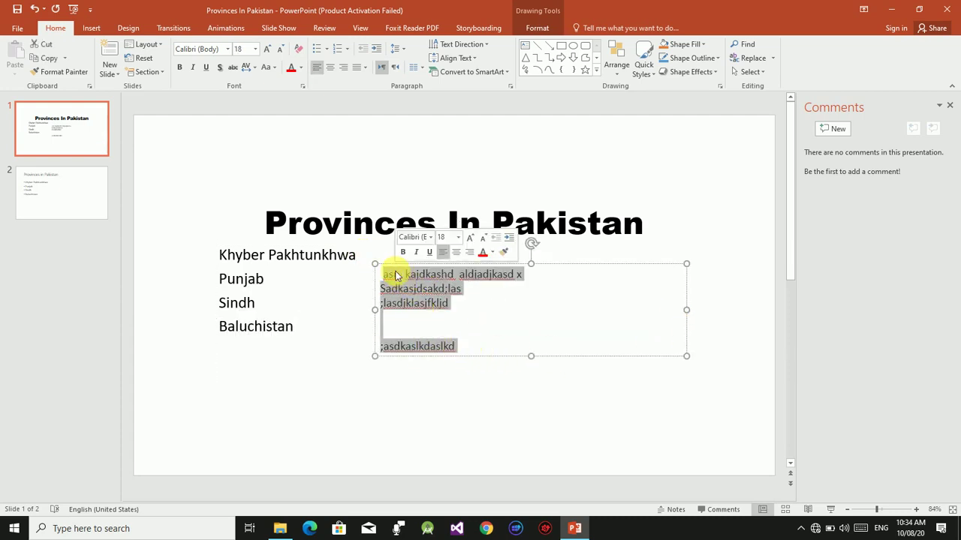
{"action": "key", "text": "Delete"}
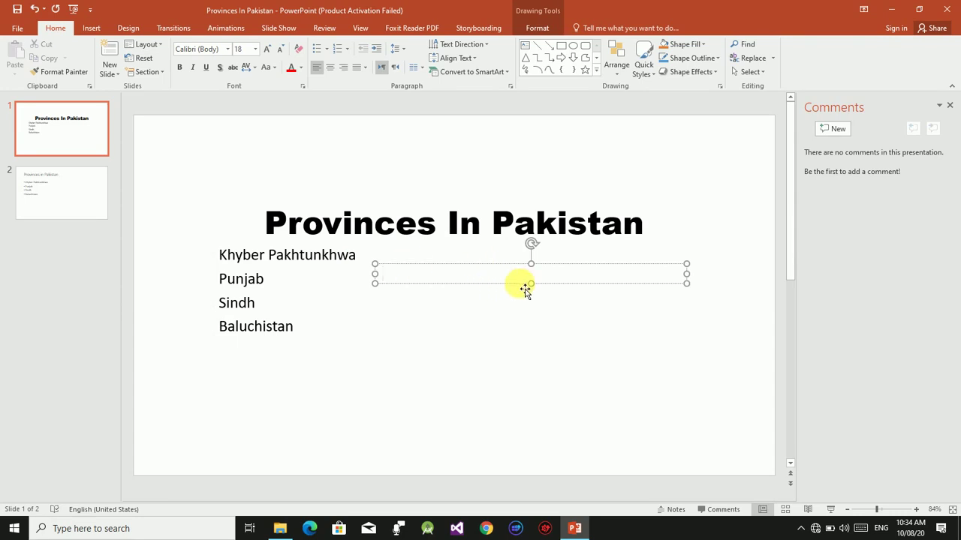
{"action": "right_click", "coordinate": [525, 289]}
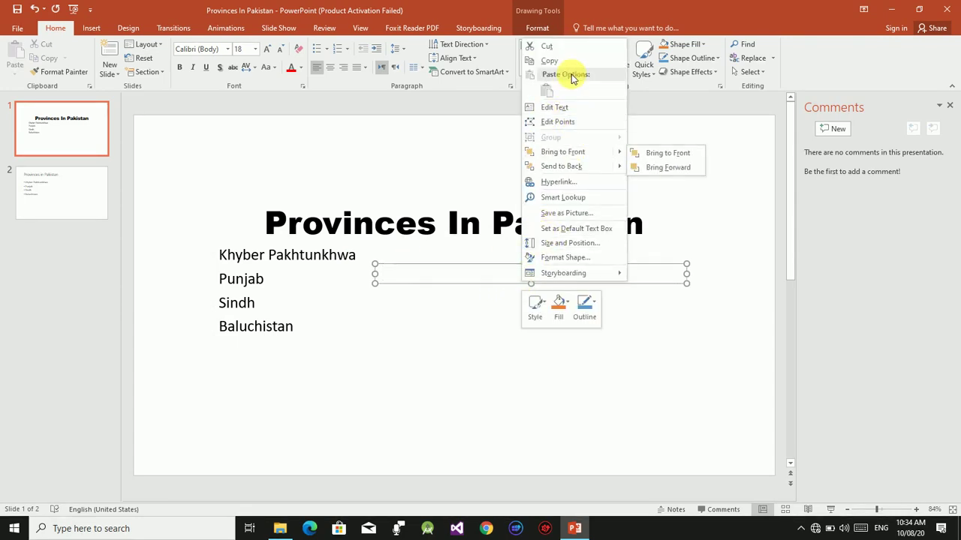
{"action": "left_click", "coordinate": [548, 46]}
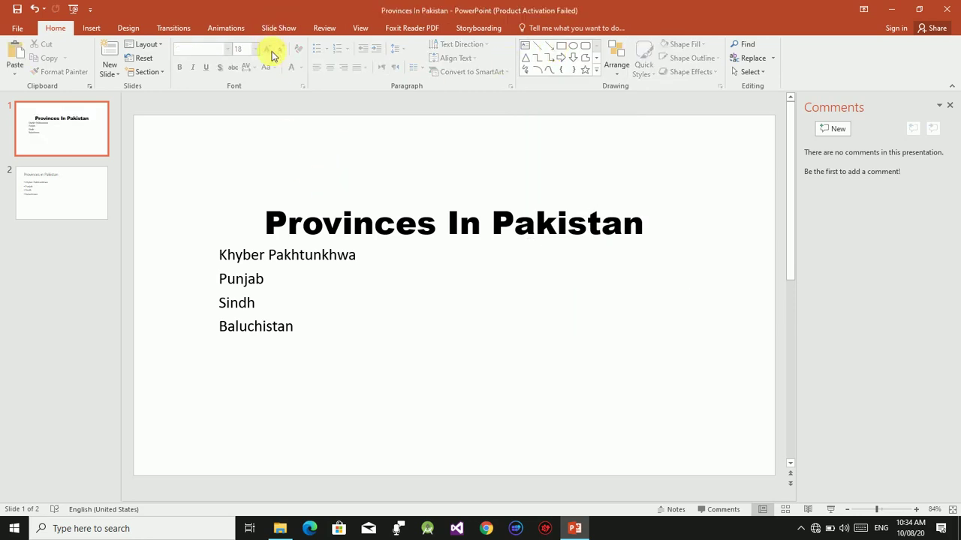
In the header and footer settings, include an automatically updating date and time on the slides.
{"action": "left_click", "coordinate": [91, 28]}
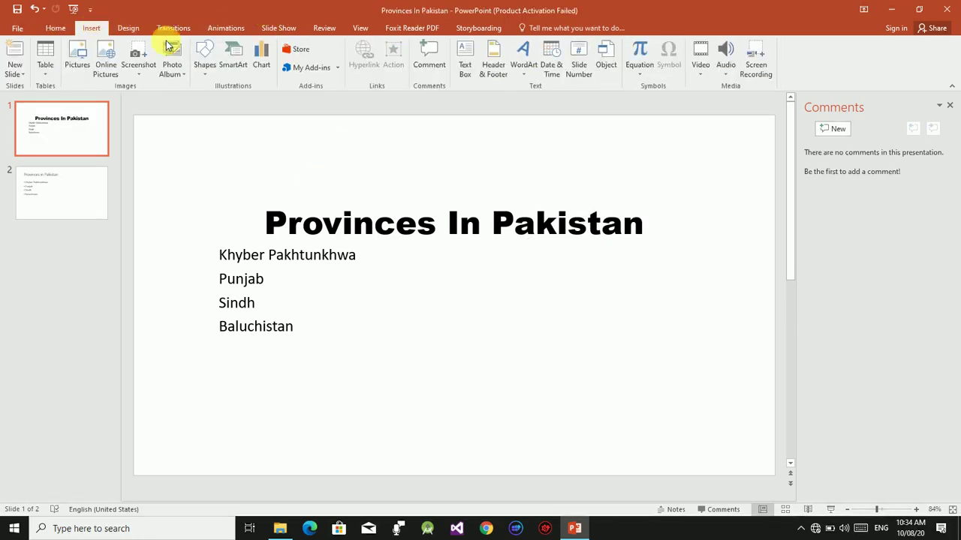
{"action": "left_click", "coordinate": [495, 72]}
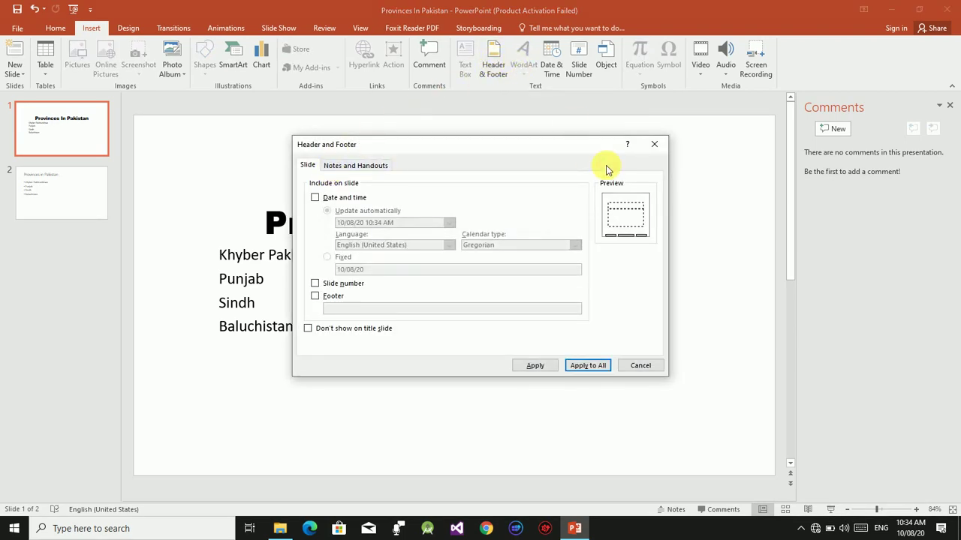
{"action": "left_click", "coordinate": [654, 143]}
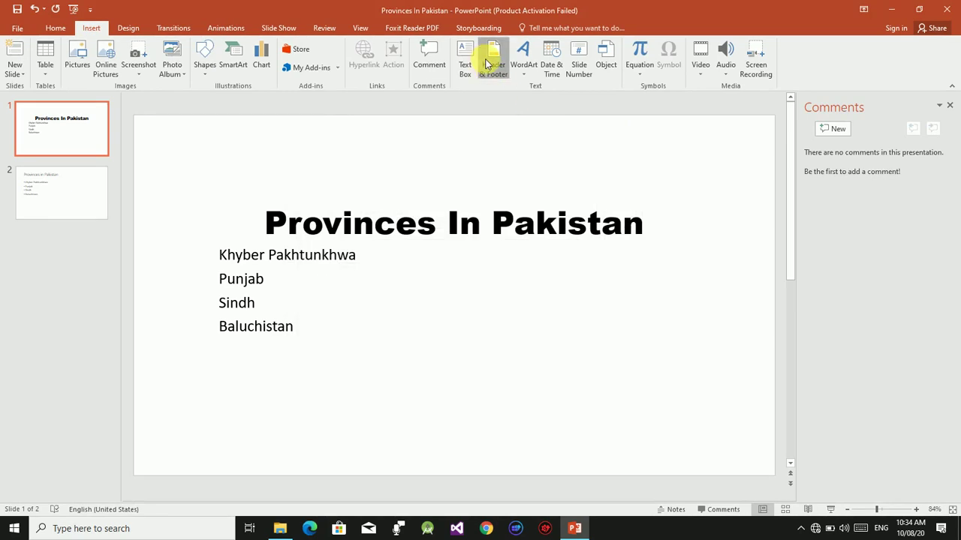
{"action": "left_click", "coordinate": [486, 65]}
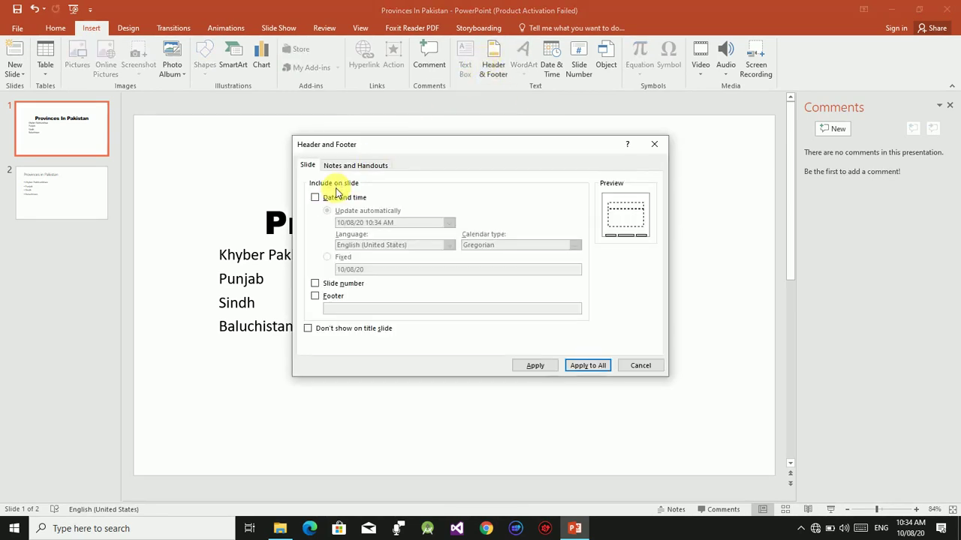
{"action": "left_click", "coordinate": [314, 199]}
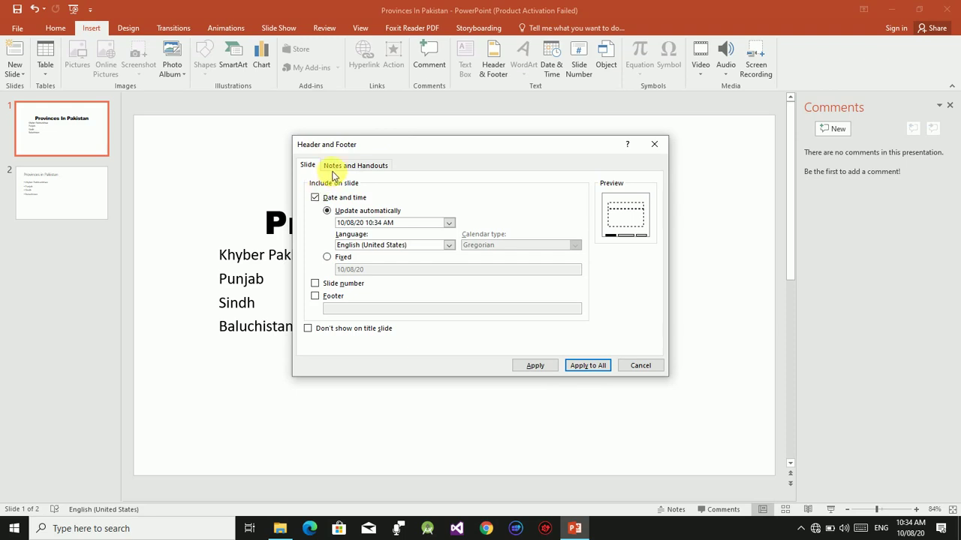
For notes and handouts, include the date and time as the fixed date 10/08/20.
{"action": "left_click", "coordinate": [334, 168]}
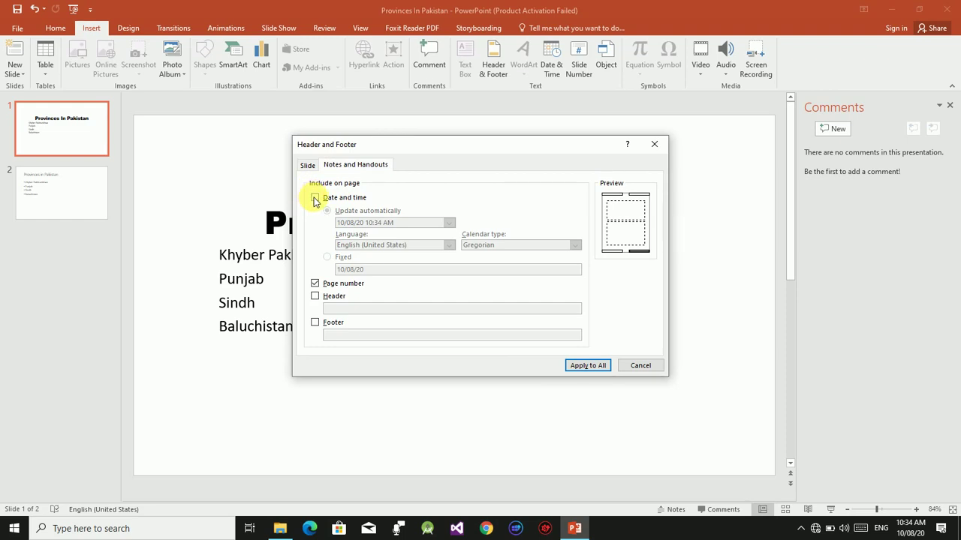
{"action": "left_click", "coordinate": [314, 199]}
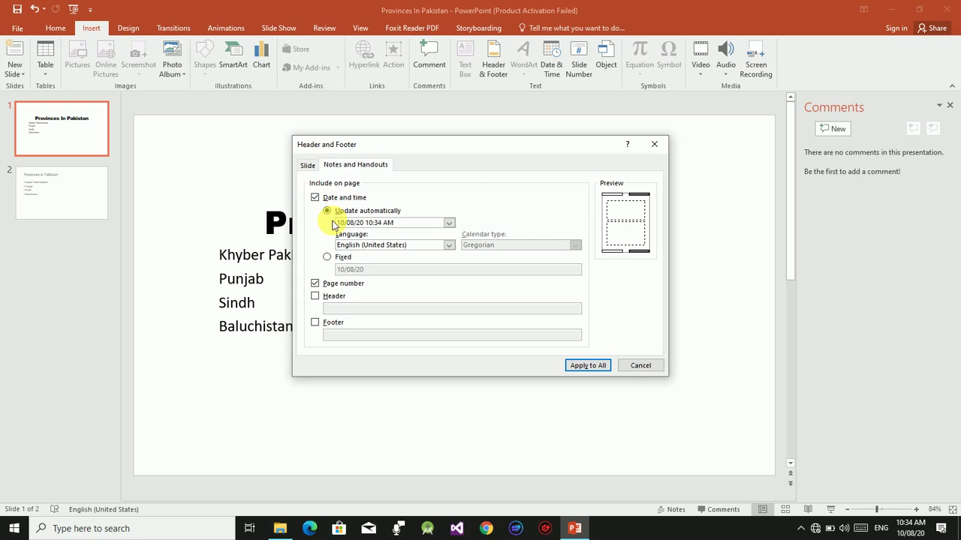
{"action": "left_click", "coordinate": [326, 258]}
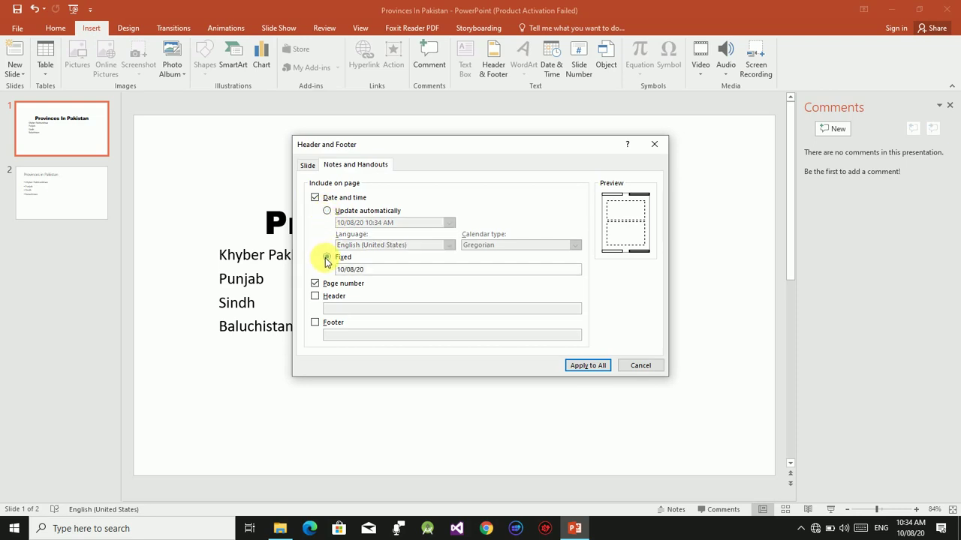
Add the header "page 1" and the footer "page 1" to notes and handouts, and apply the settings to all.
{"action": "left_click", "coordinate": [316, 298]}
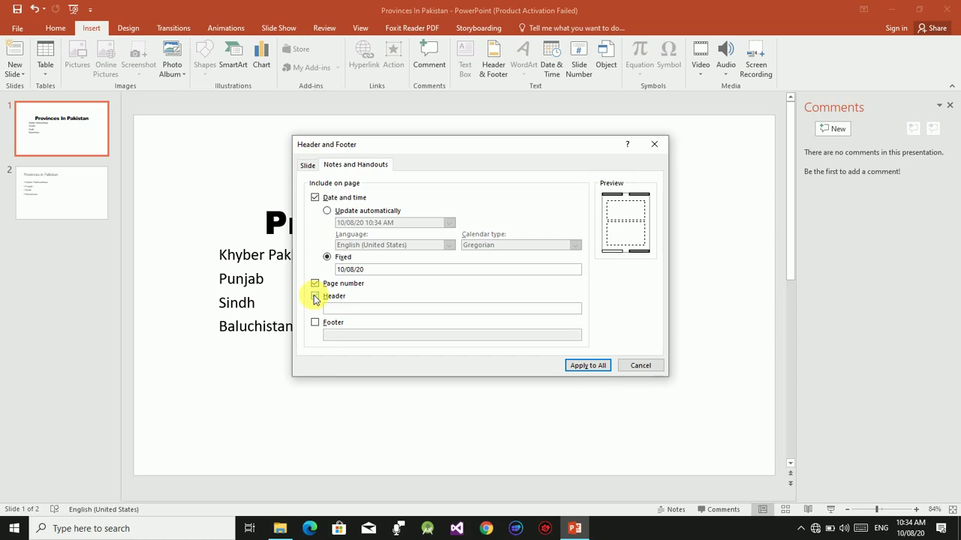
{"action": "left_click", "coordinate": [343, 307]}
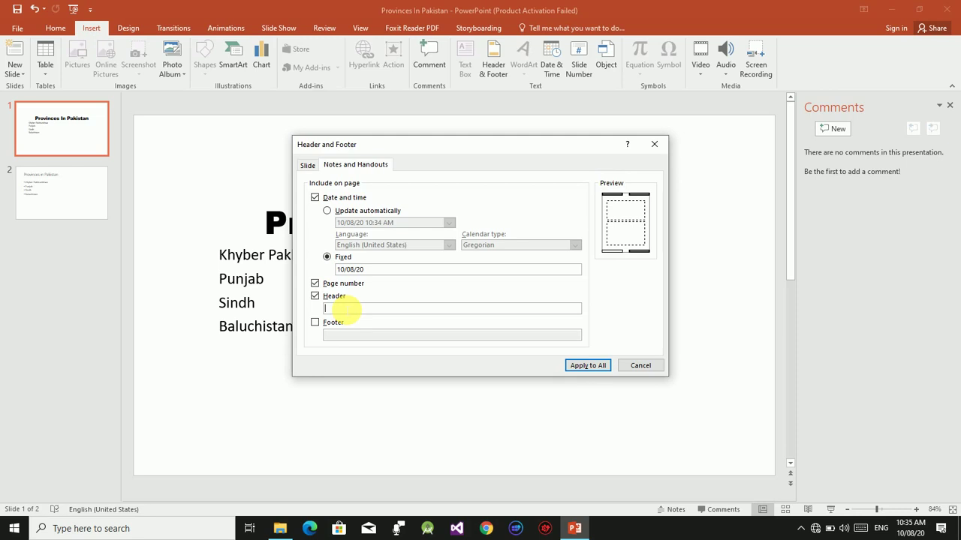
{"action": "type", "text": "page 1"}
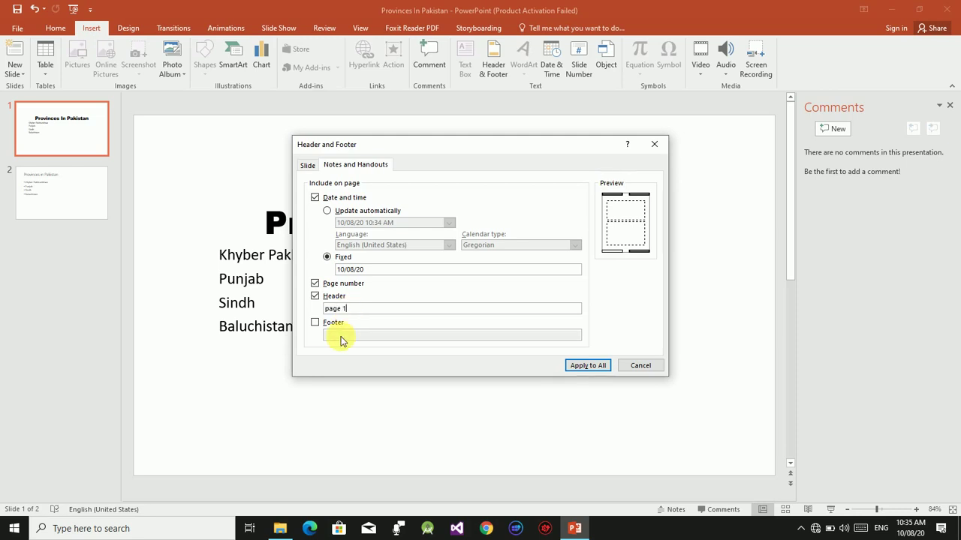
{"action": "left_click", "coordinate": [316, 325]}
{"action": "left_click", "coordinate": [364, 337]}
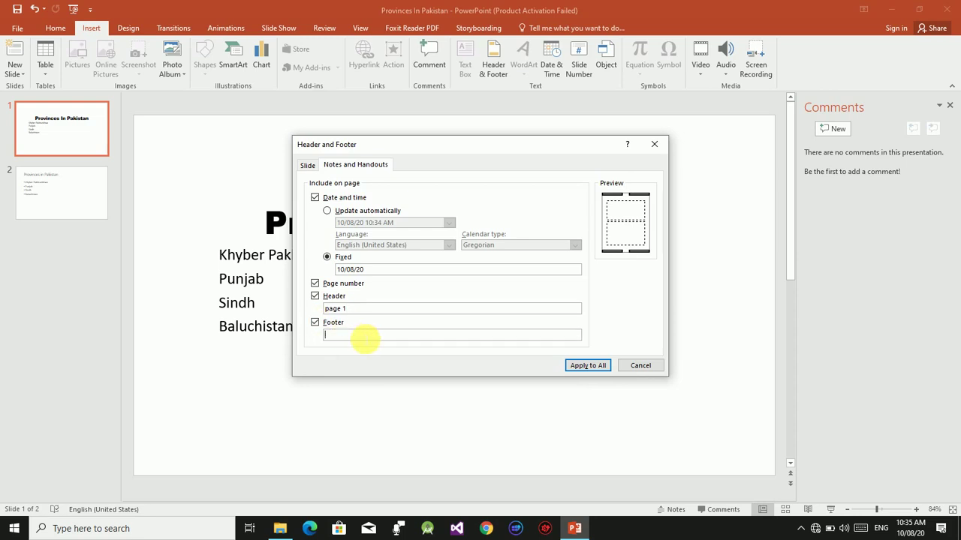
{"action": "type", "text": "page 1"}
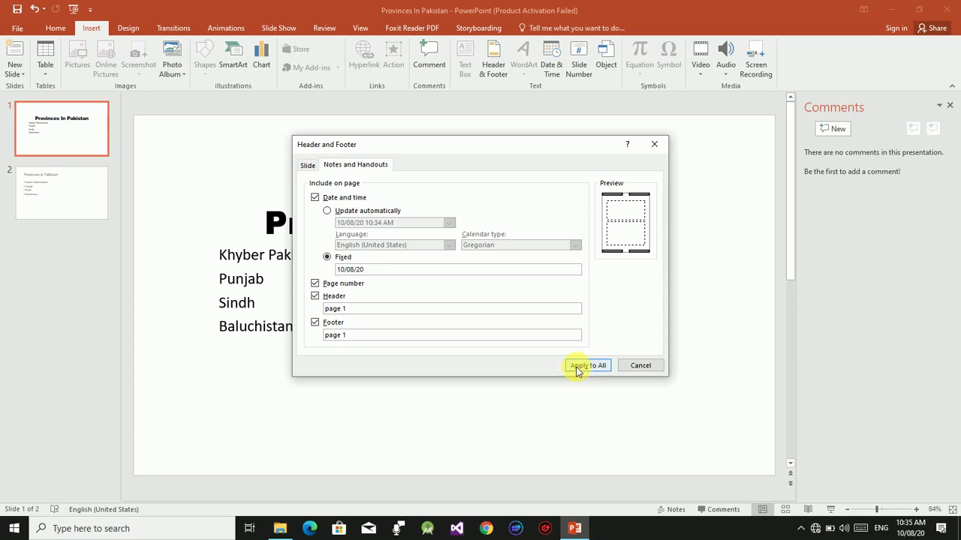
{"action": "left_click", "coordinate": [578, 369]}
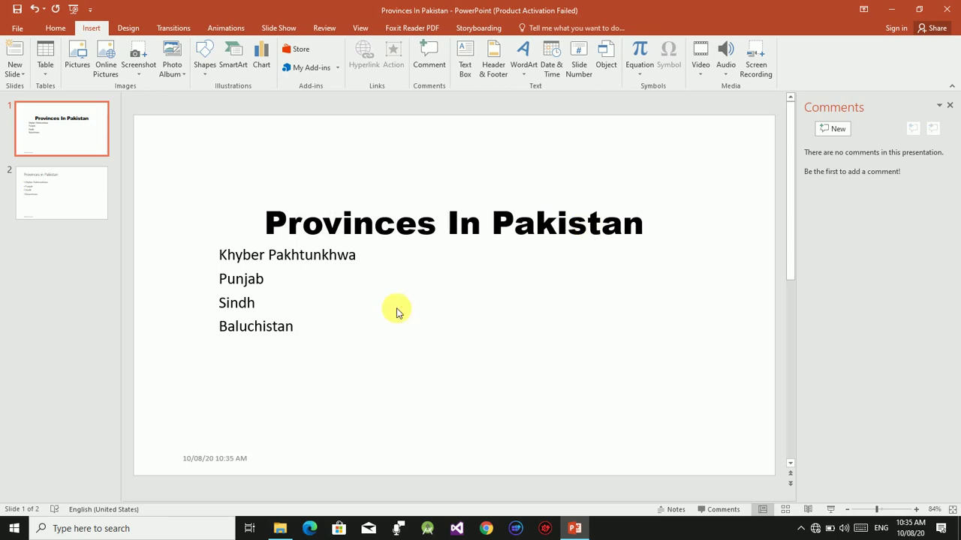
In slide 2's header and footer settings, turn off the date and time and include the slide number.
{"action": "left_click_drag", "start_coordinate": [793, 247], "coordinate": [793, 414]}
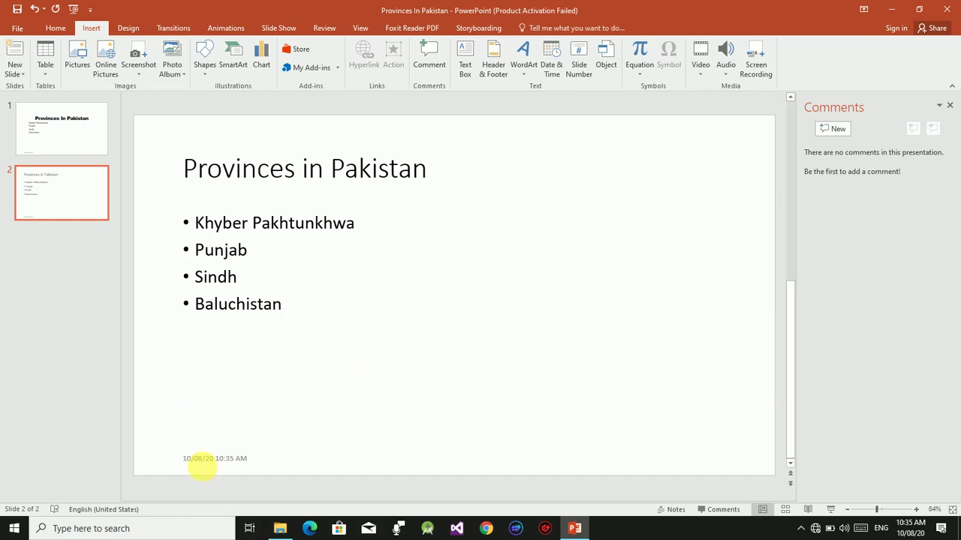
{"action": "left_click_drag", "start_coordinate": [787, 406], "coordinate": [807, 150]}
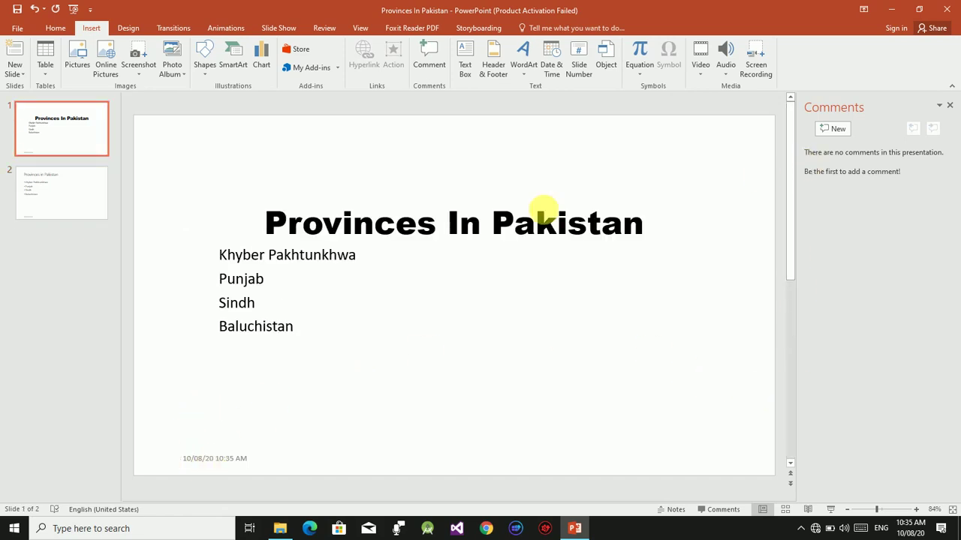
{"action": "left_click", "coordinate": [49, 193]}
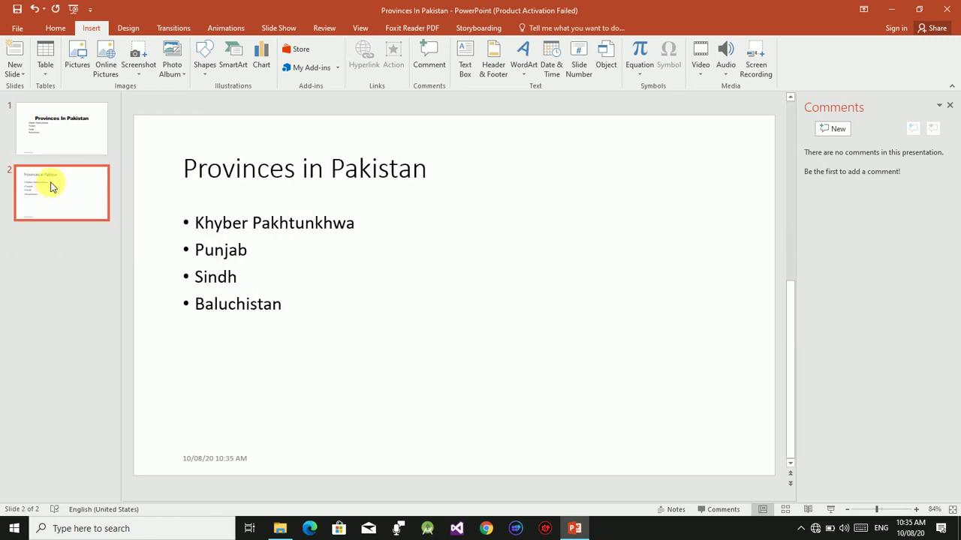
{"action": "left_click", "coordinate": [484, 71]}
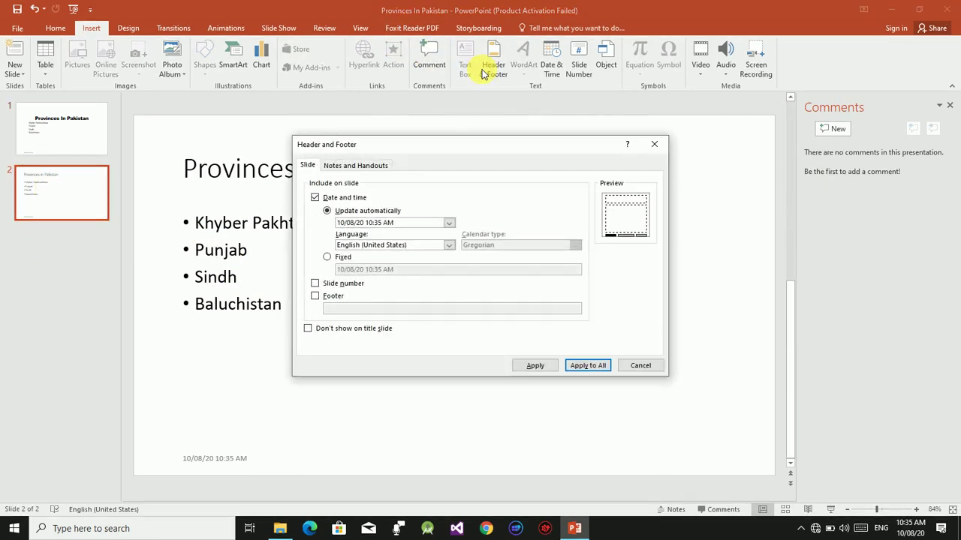
{"action": "left_click", "coordinate": [315, 198]}
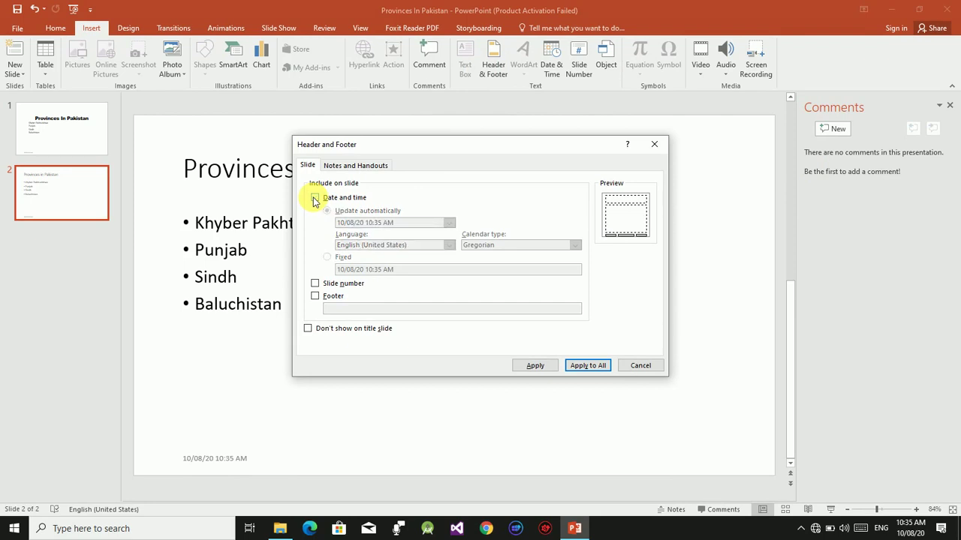
{"action": "left_click", "coordinate": [315, 284]}
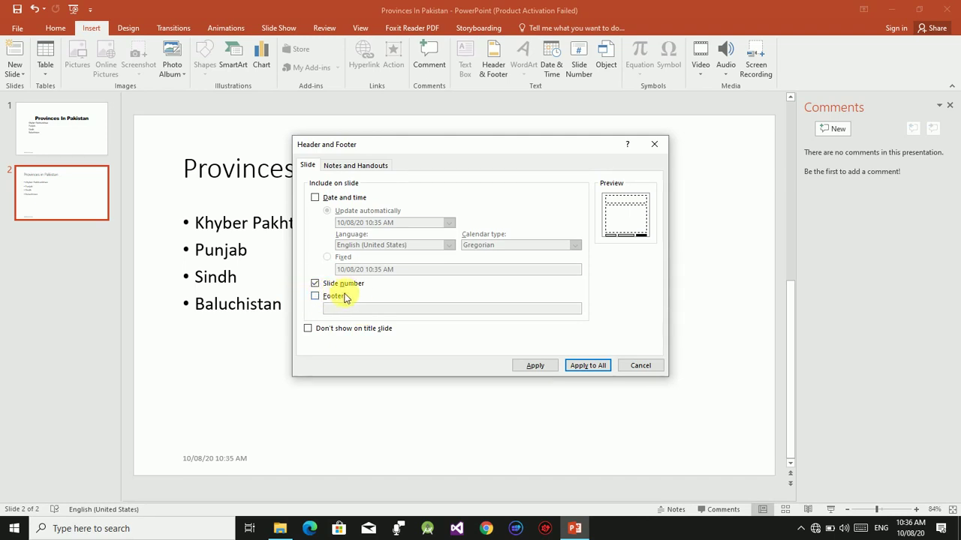
Include the footer "powerpoint" along with the slide number, apply it to all slides, and check both slides.
{"action": "left_click", "coordinate": [316, 296]}
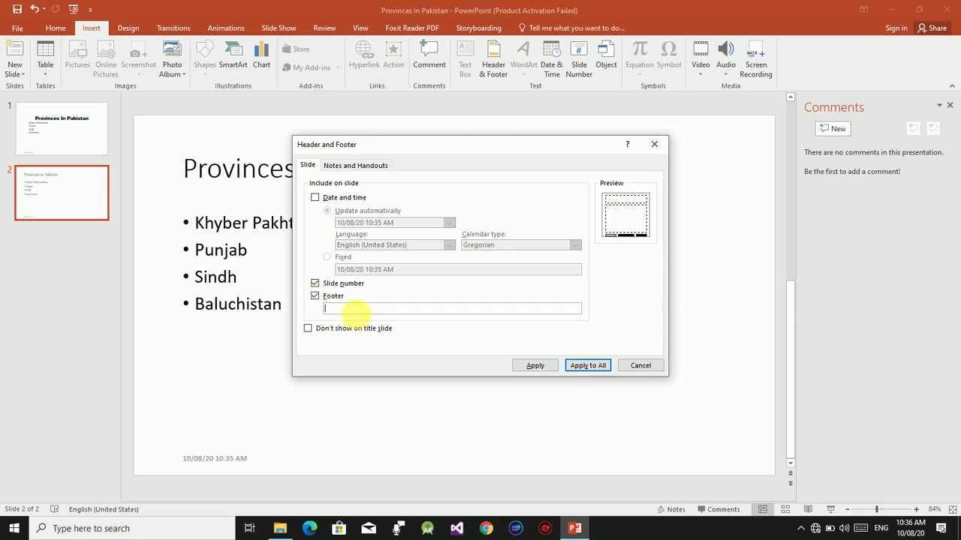
{"action": "left_click", "coordinate": [355, 308]}
{"action": "type", "text": "powerpoin"}
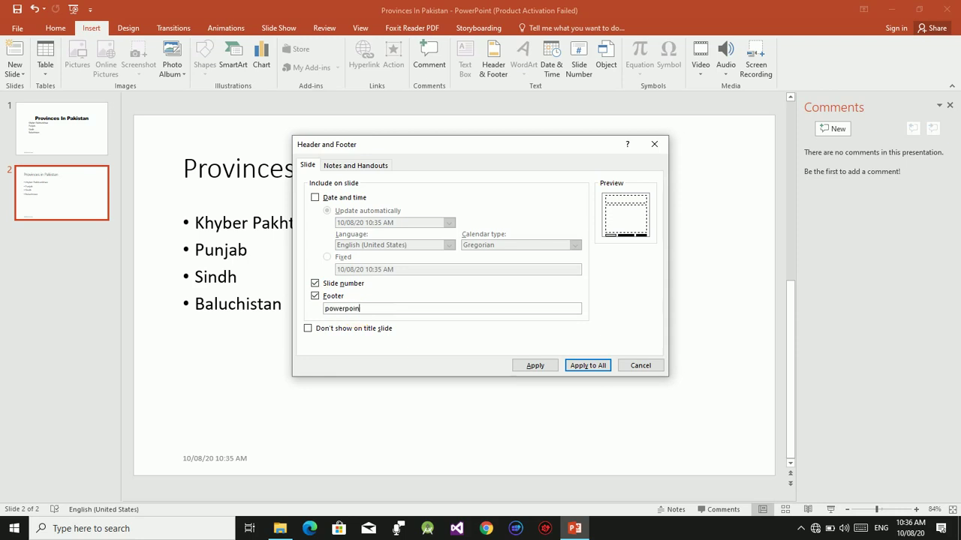
{"action": "type", "text": "t"}
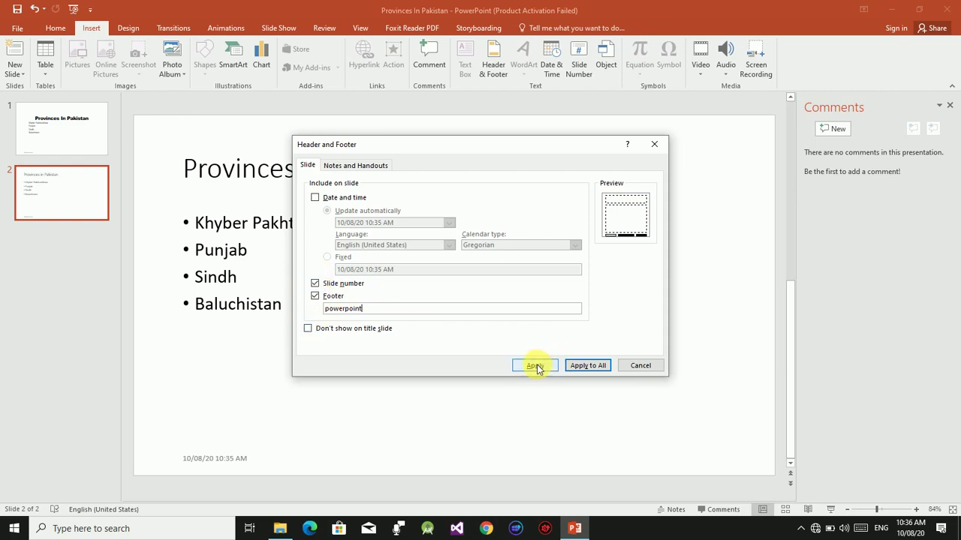
{"action": "left_click", "coordinate": [588, 366]}
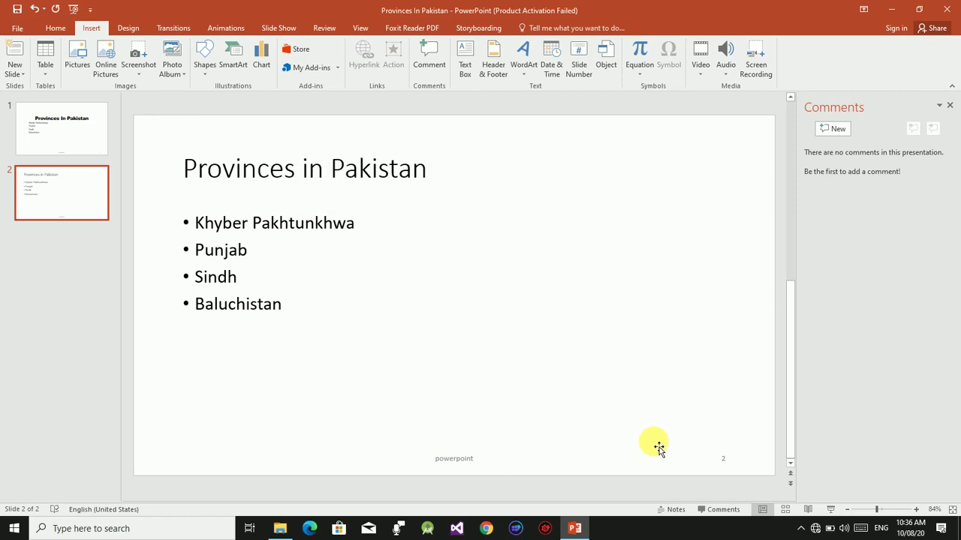
{"action": "left_click_drag", "start_coordinate": [791, 407], "coordinate": [793, 211]}
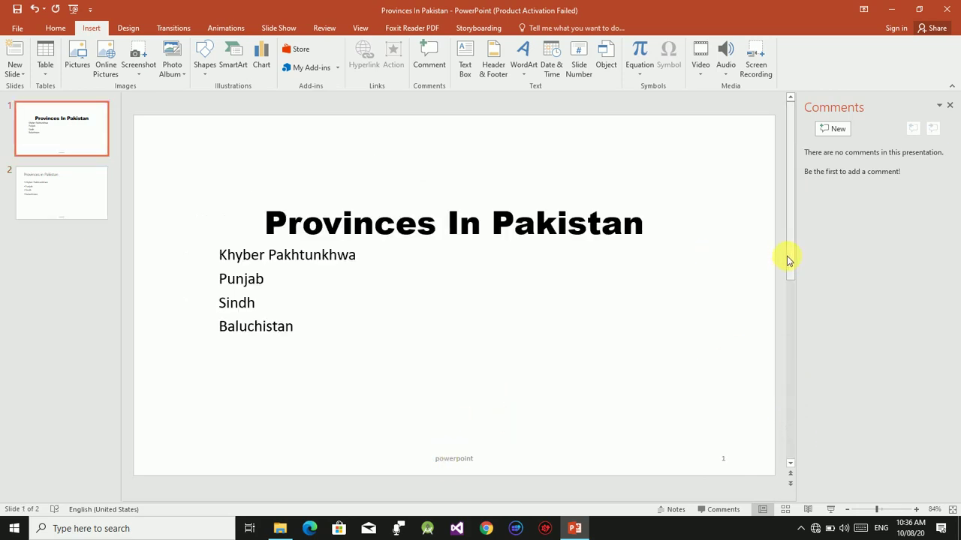
{"action": "left_click_drag", "start_coordinate": [789, 257], "coordinate": [790, 431]}
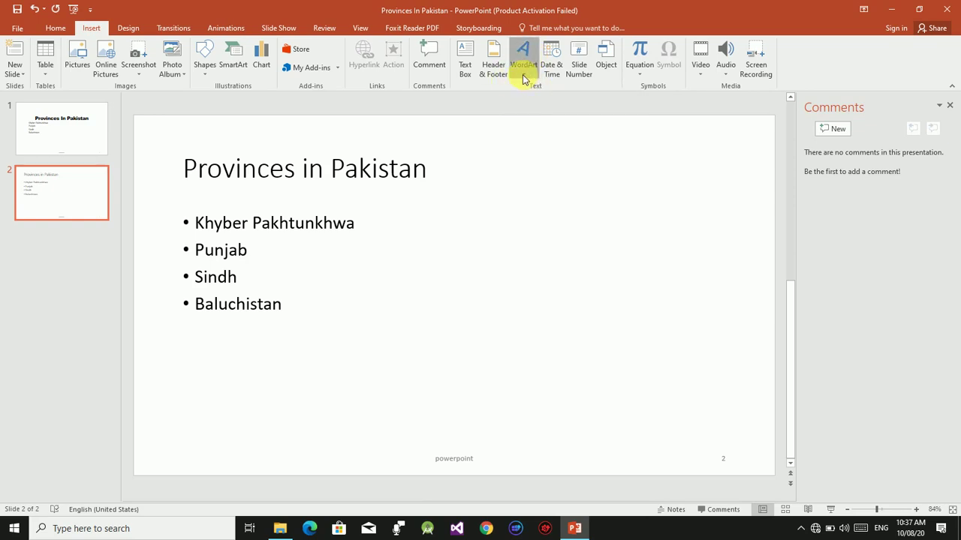
{"action": "left_click", "coordinate": [523, 74]}
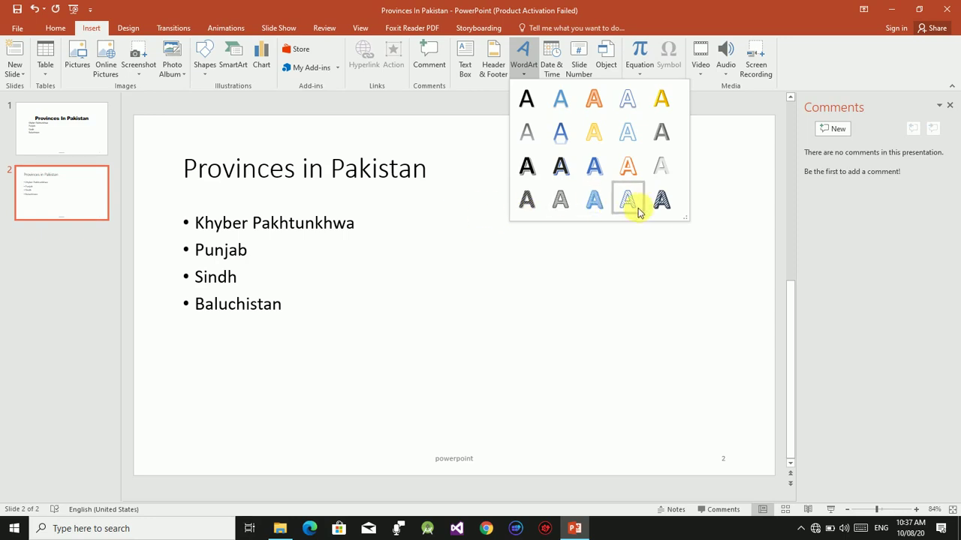
{"action": "left_click", "coordinate": [478, 262]}
{"action": "double_click", "coordinate": [357, 170]}
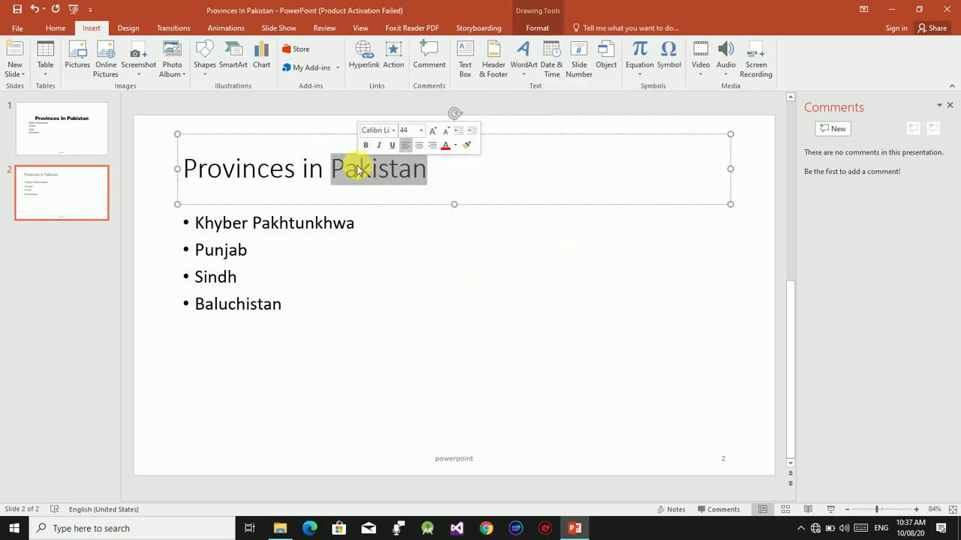
Insert WordArt with a white fill and blue outline on slide 1, and place the text cursor in its placeholder text.
{"action": "left_click_drag", "start_coordinate": [786, 360], "coordinate": [796, 166]}
{"action": "left_click_drag", "start_coordinate": [267, 223], "coordinate": [636, 244]}
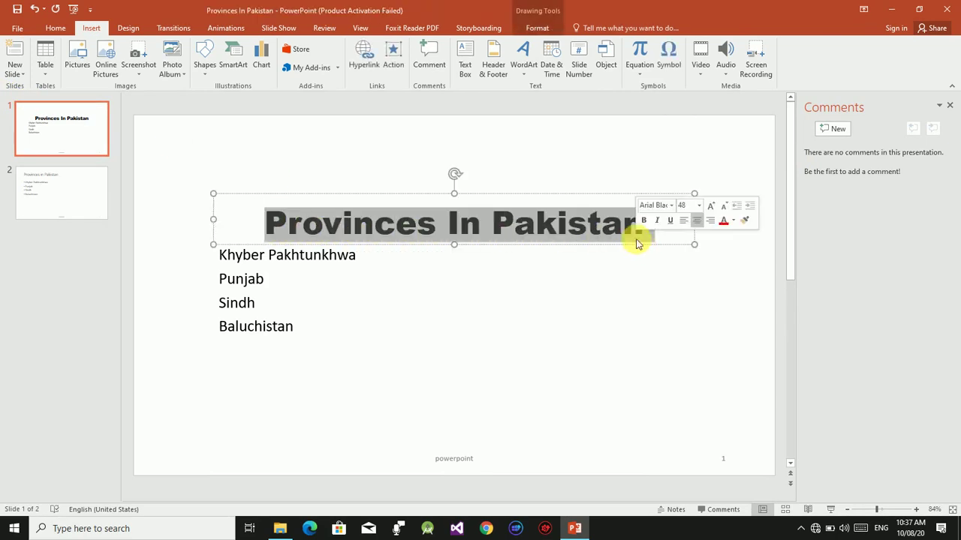
{"action": "left_click", "coordinate": [523, 66]}
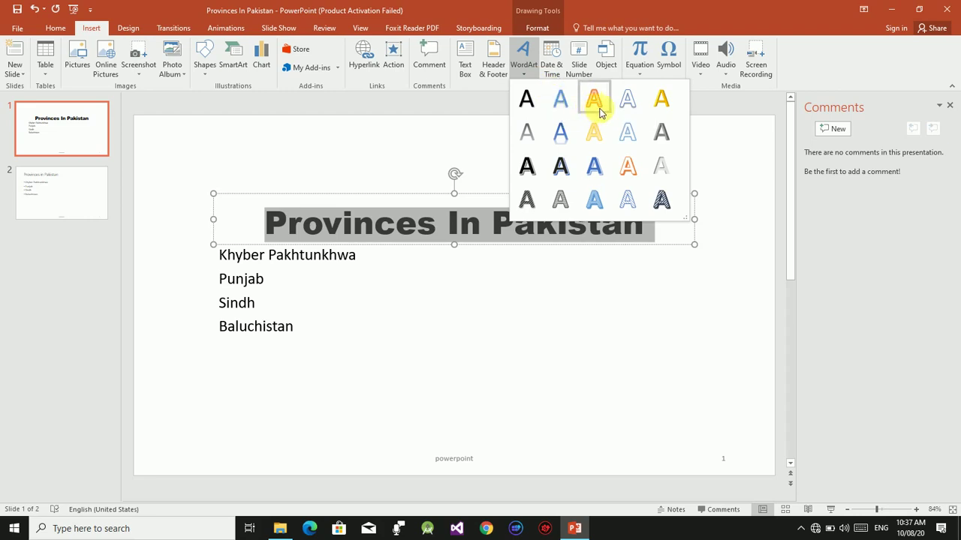
{"action": "left_click", "coordinate": [627, 102]}
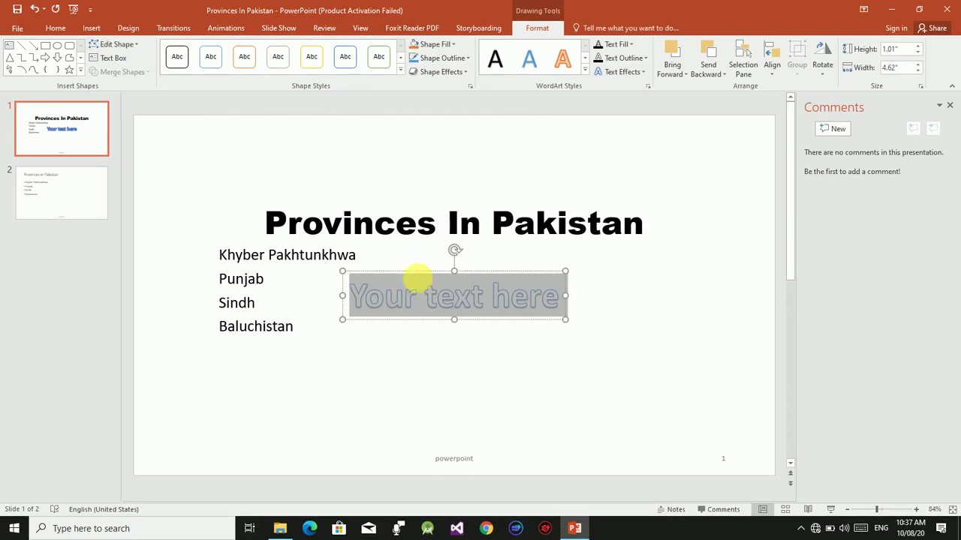
{"action": "left_click", "coordinate": [413, 304]}
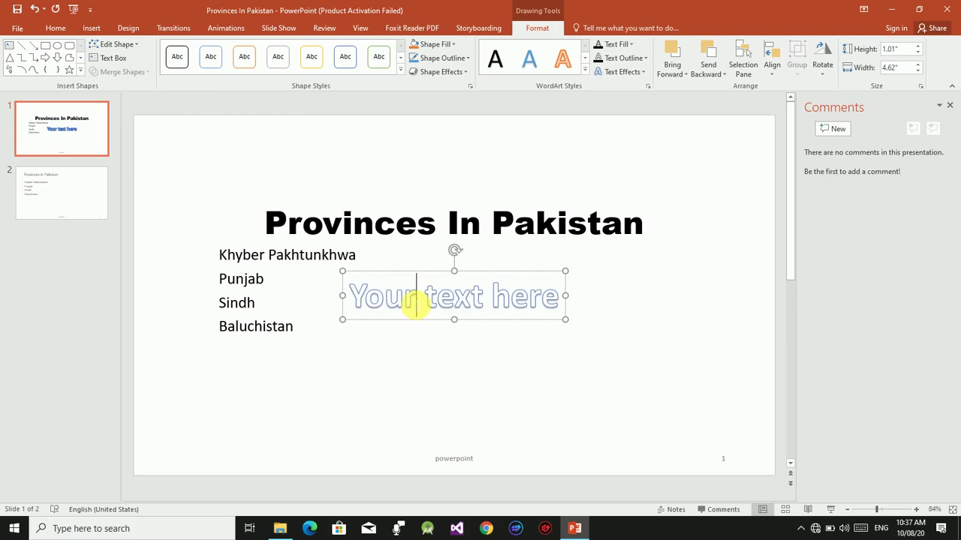